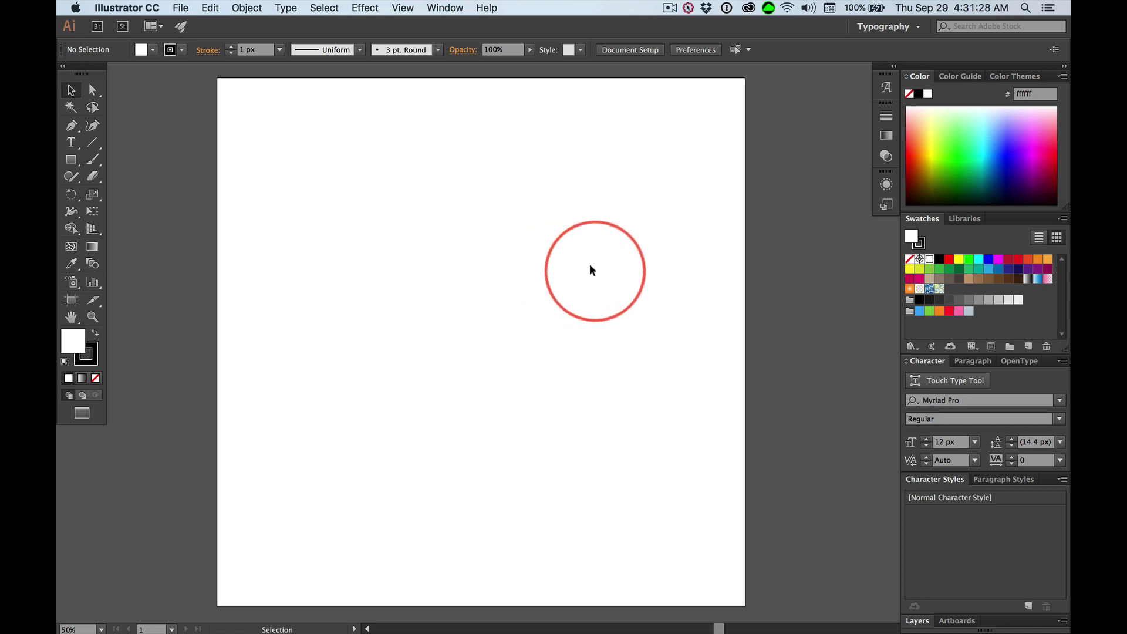
Open the Typography workspace switcher menu at the top right
click(894, 31)
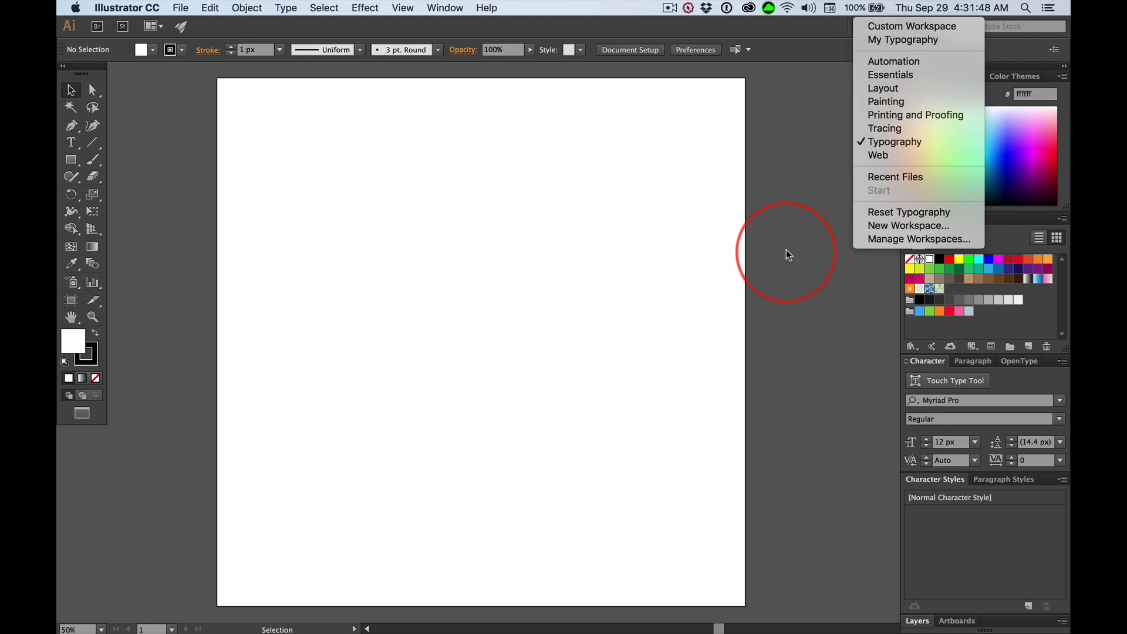
Preview the Glyphs and Stroke panels, then reset the Typography workspace to defaults
click(654, 166)
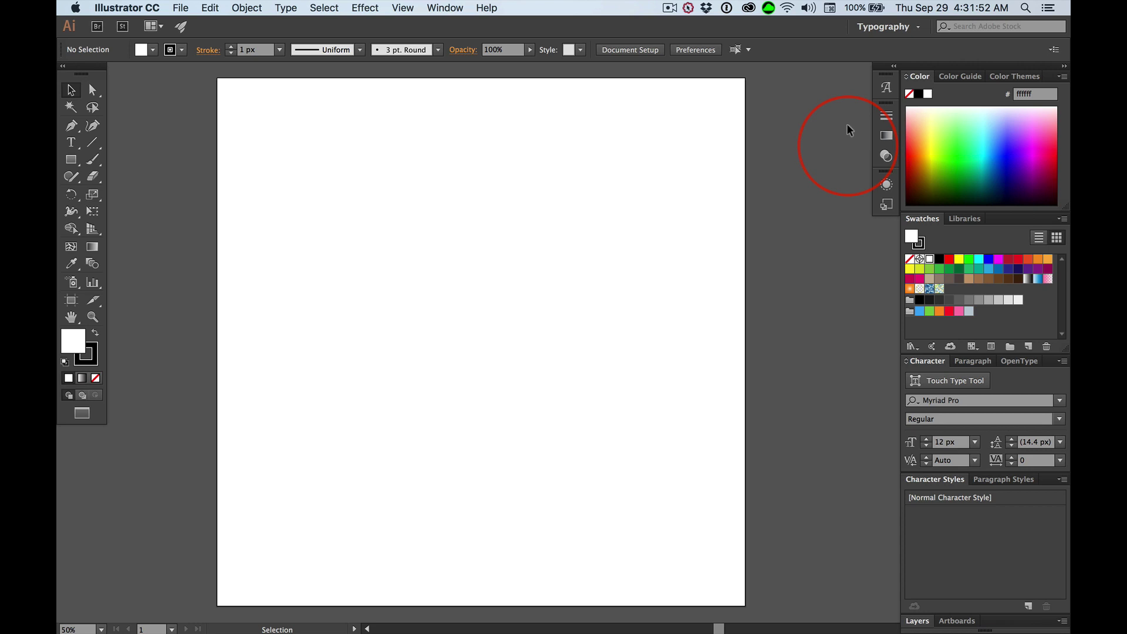
click(886, 88)
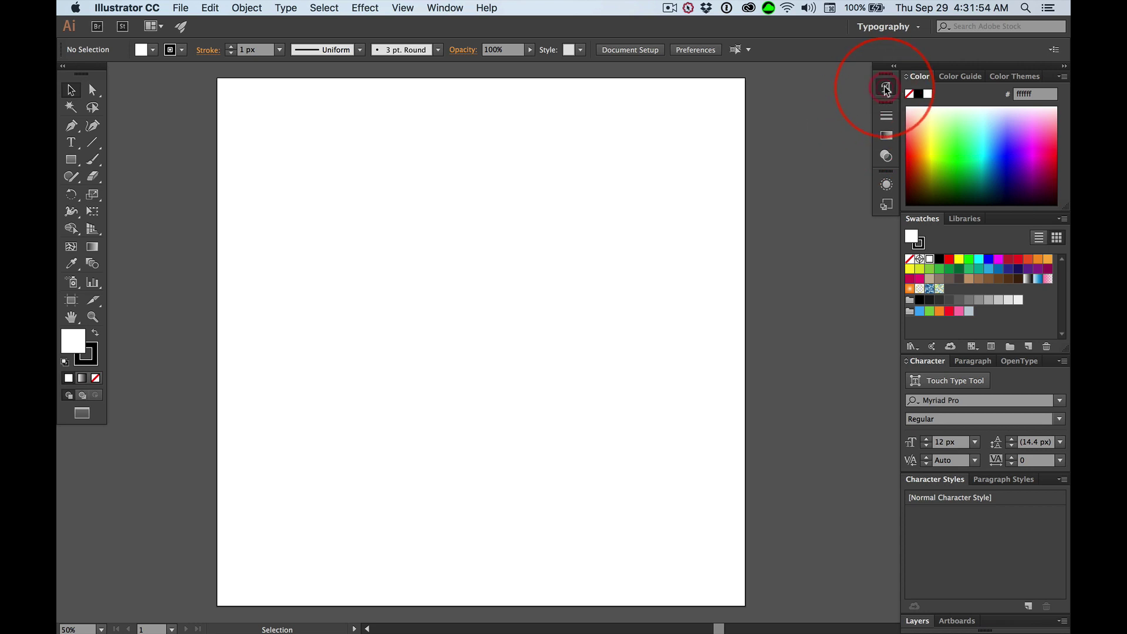
click(886, 88)
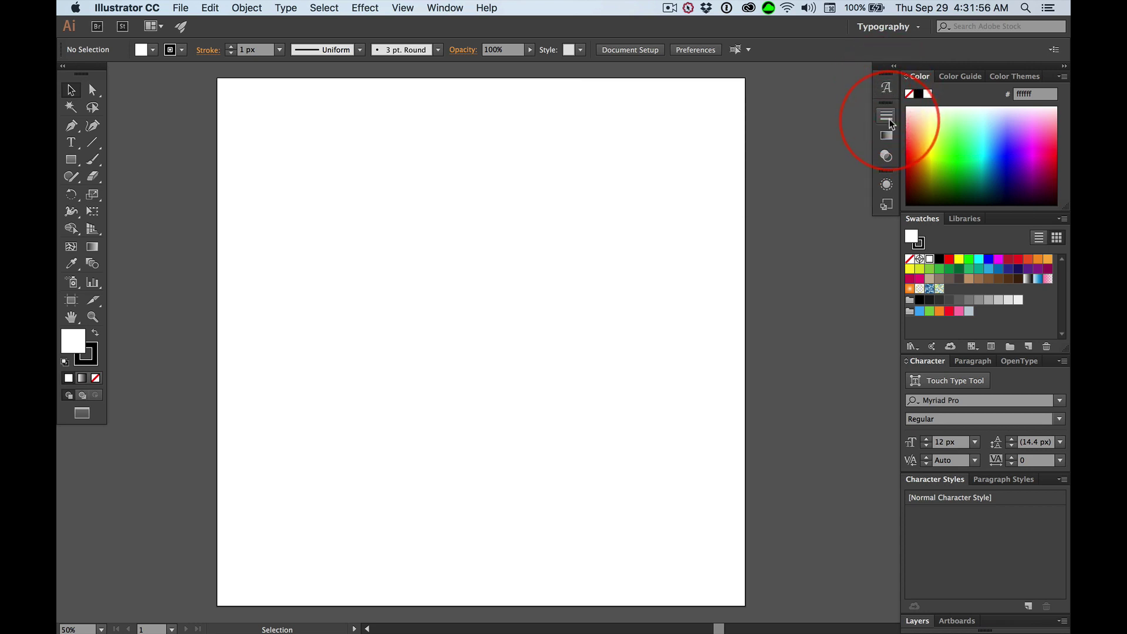
click(889, 120)
click(887, 116)
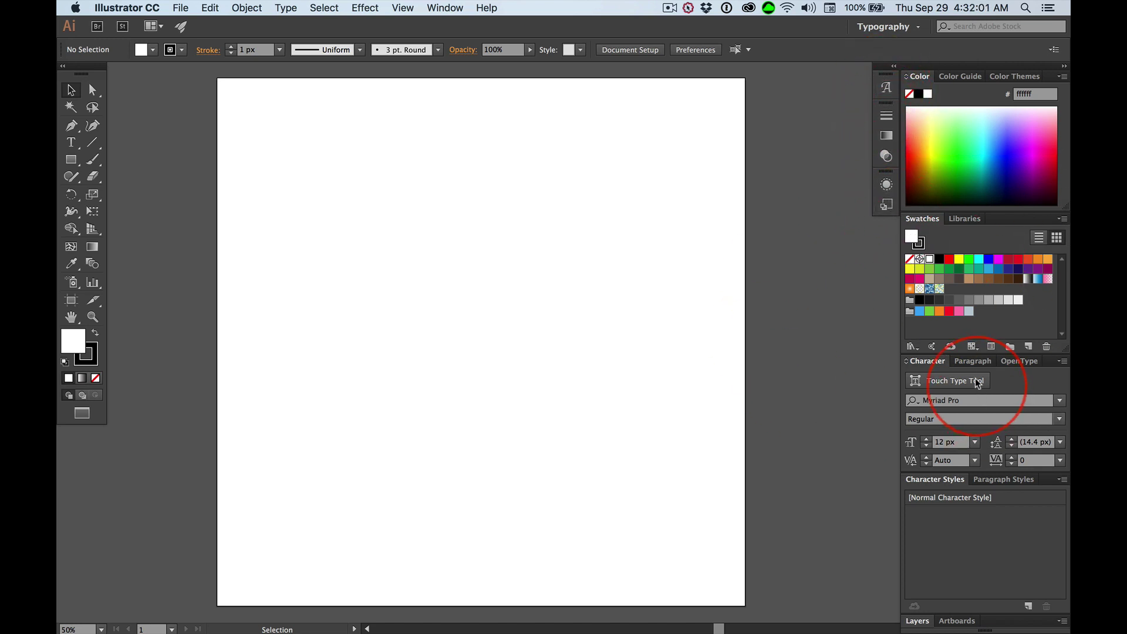
click(887, 27)
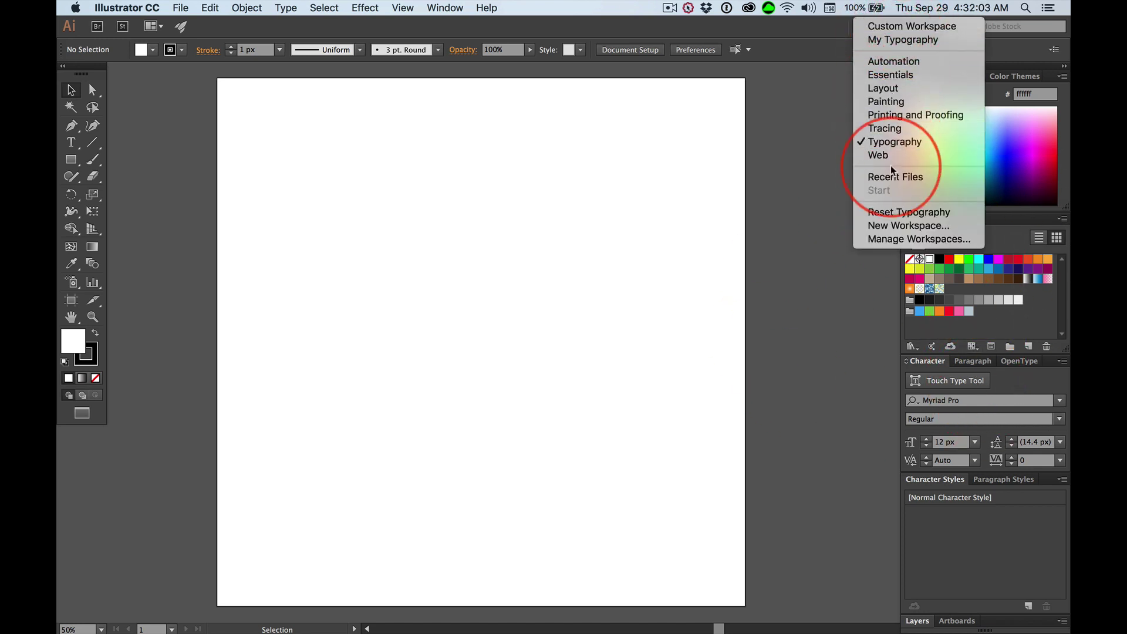
click(922, 211)
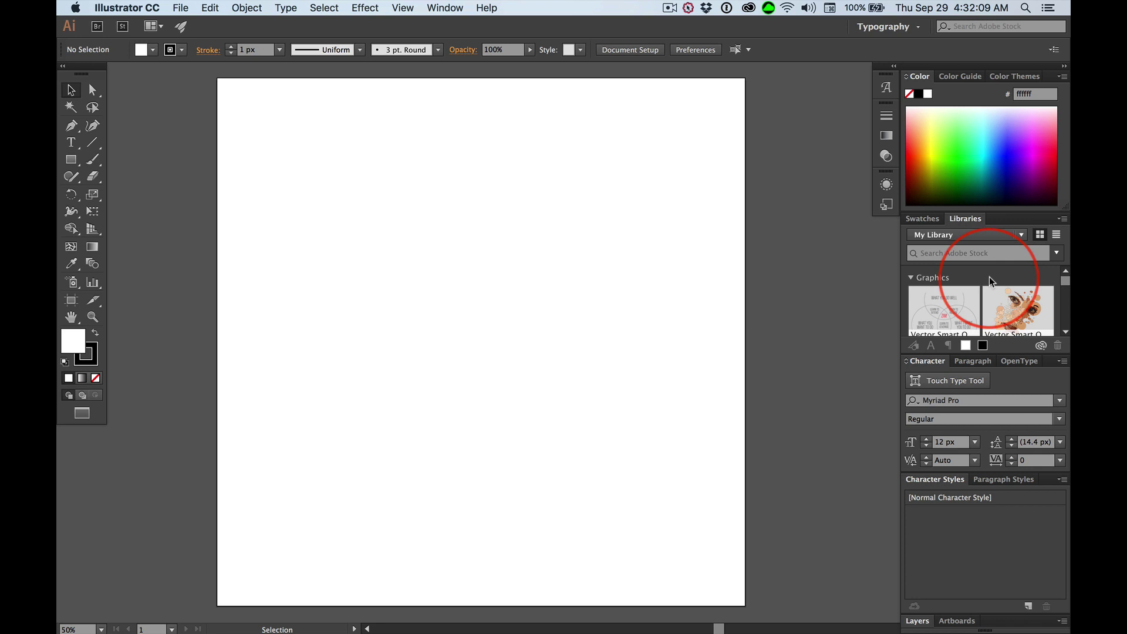
Switch from Libraries to Swatches and drag the Color and Swatches dividers upward
click(922, 217)
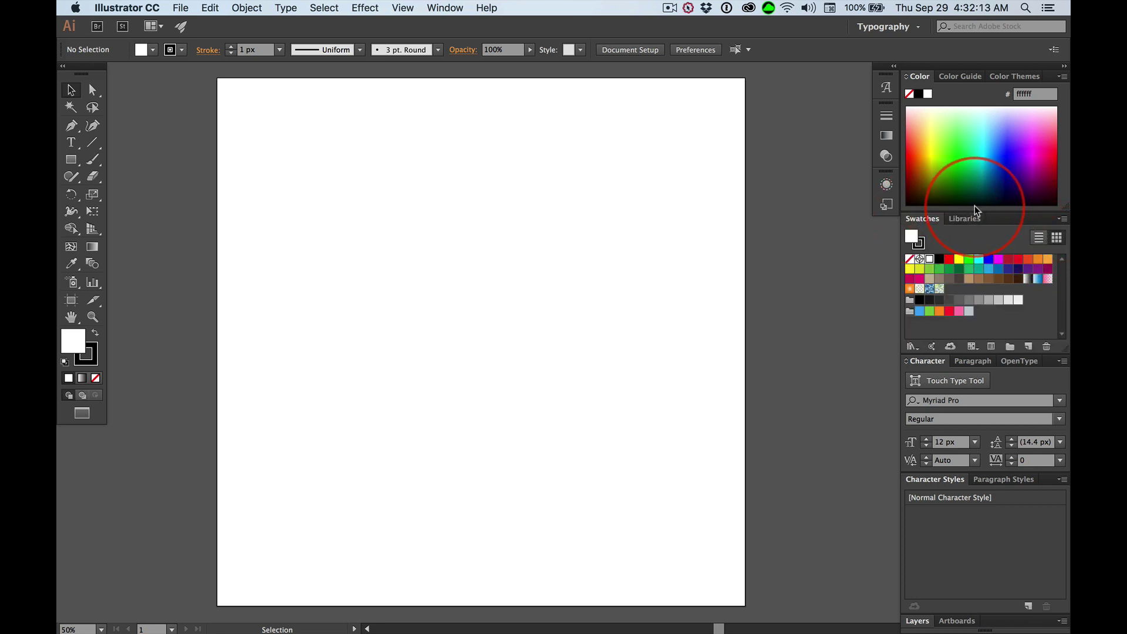
drag(984, 208, 984, 157)
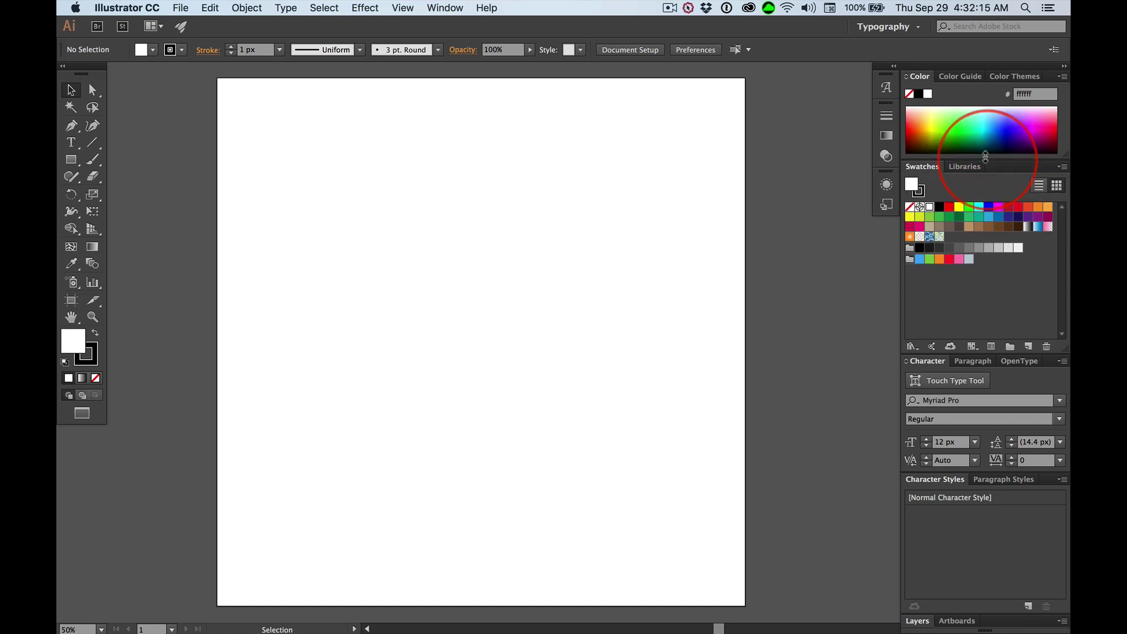
click(1003, 330)
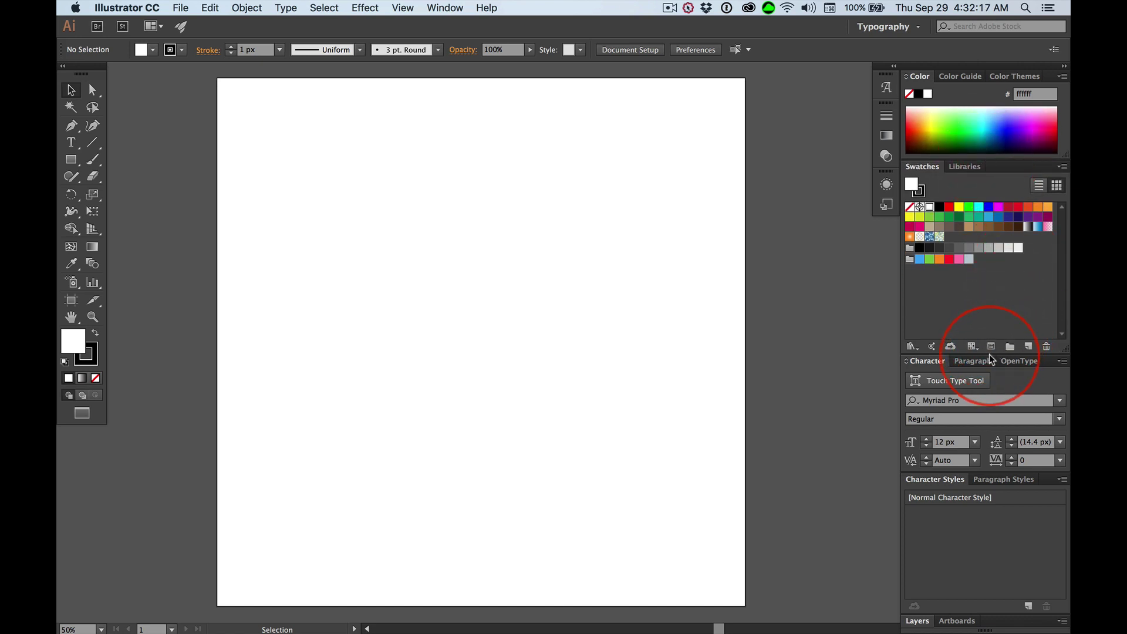
drag(985, 352, 981, 292)
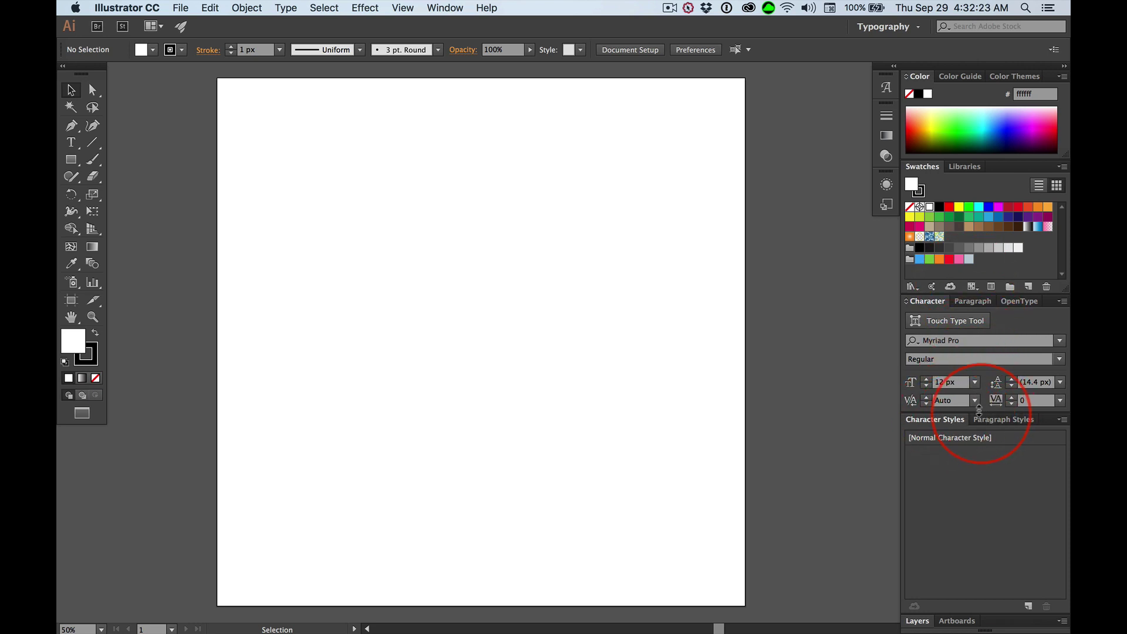
Expand Layers, close Character Styles and Paragraph Styles, and show all Character options
click(917, 621)
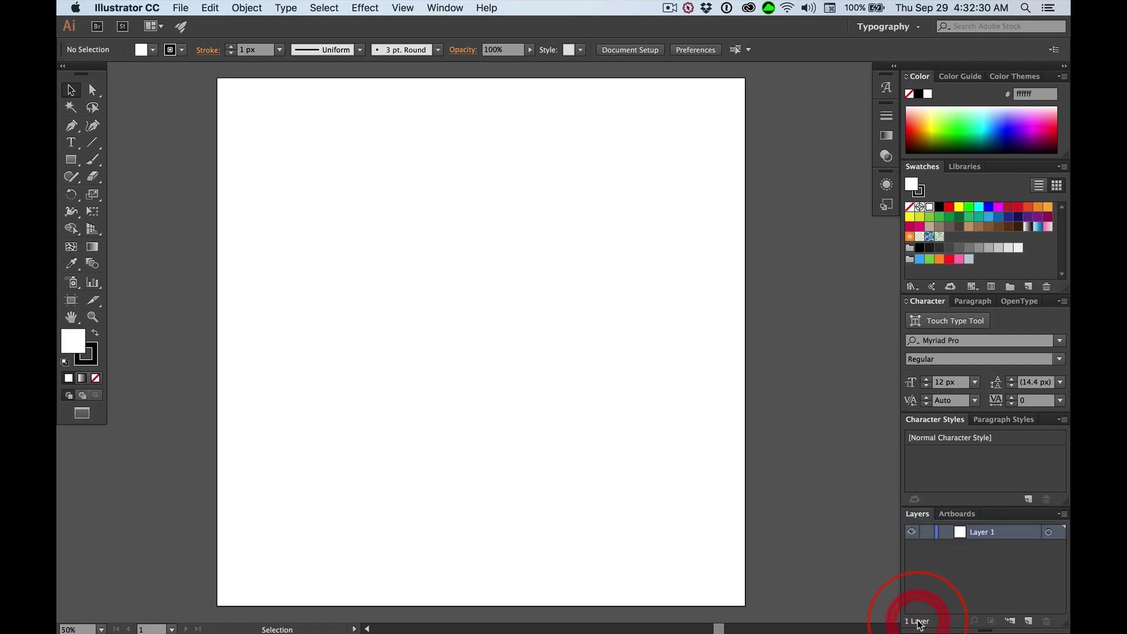
mouse_move(985, 504)
mouse_down()
mouse_move(986, 464)
mouse_move(986, 501)
mouse_up()
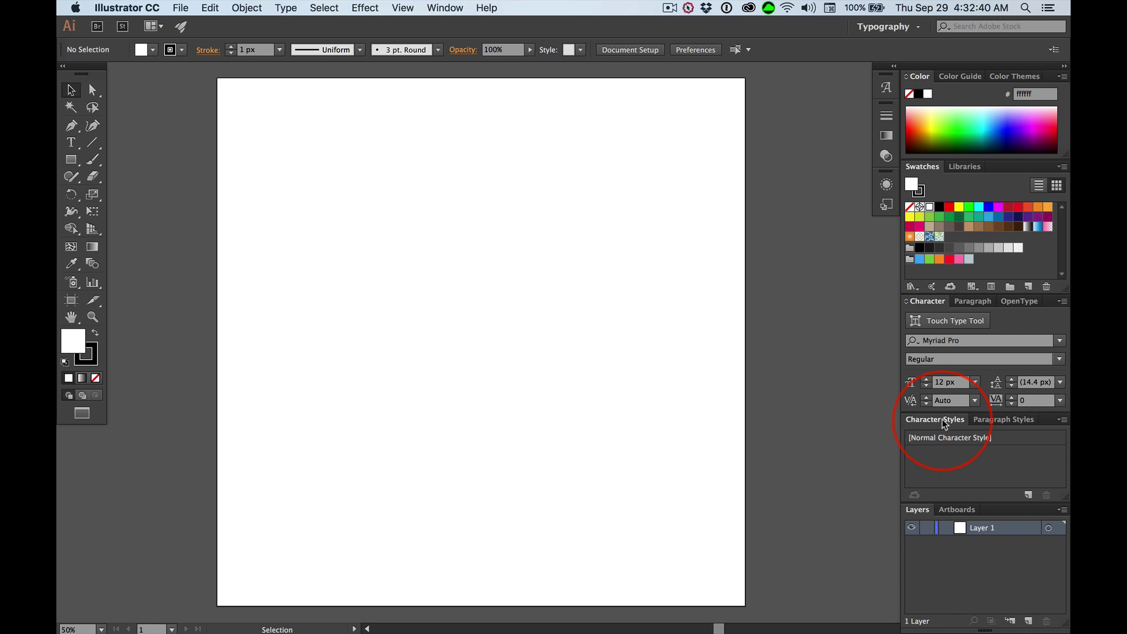
drag(944, 424, 552, 352)
drag(939, 421, 634, 247)
click(603, 235)
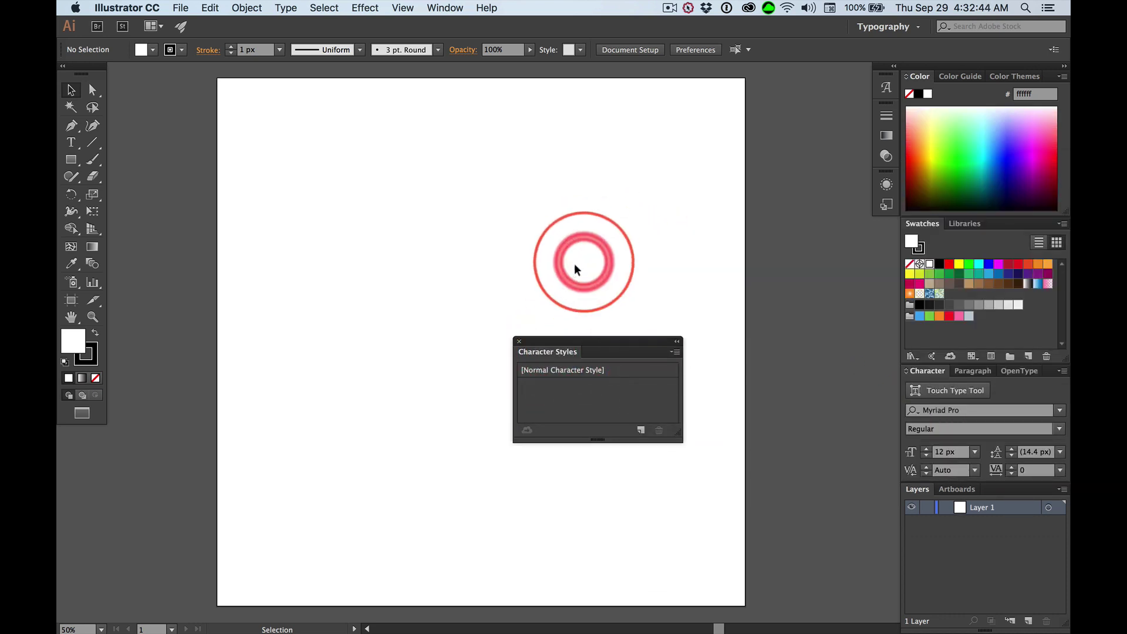
click(518, 341)
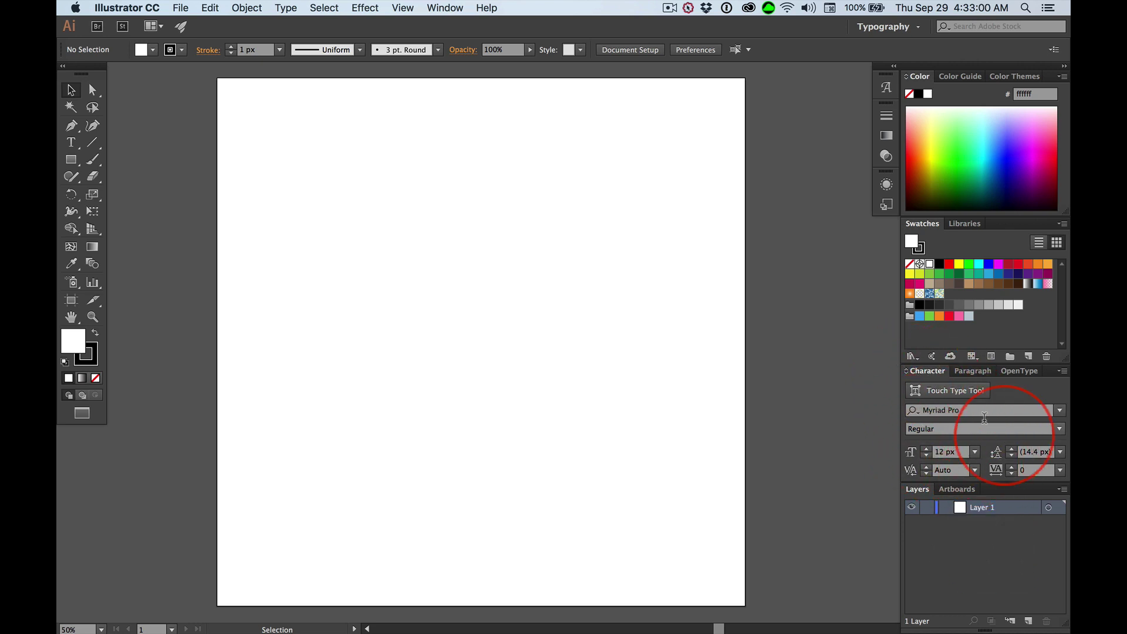
click(908, 374)
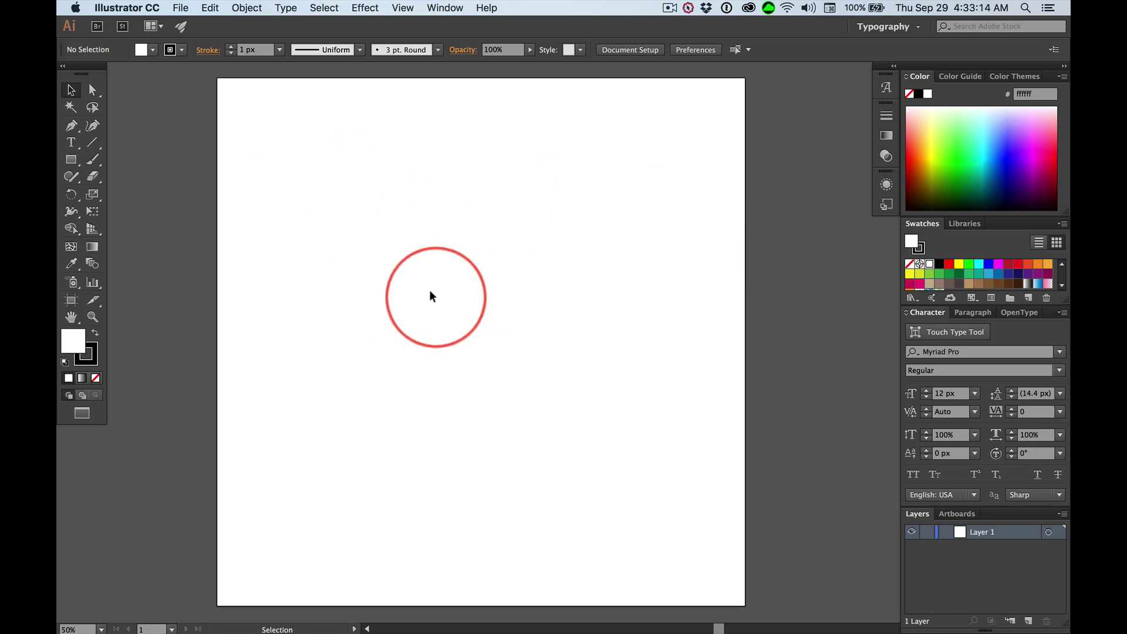
Open Window > Symbols and dock the Brushes/Symbols group as a column beside the icon strip
click(445, 8)
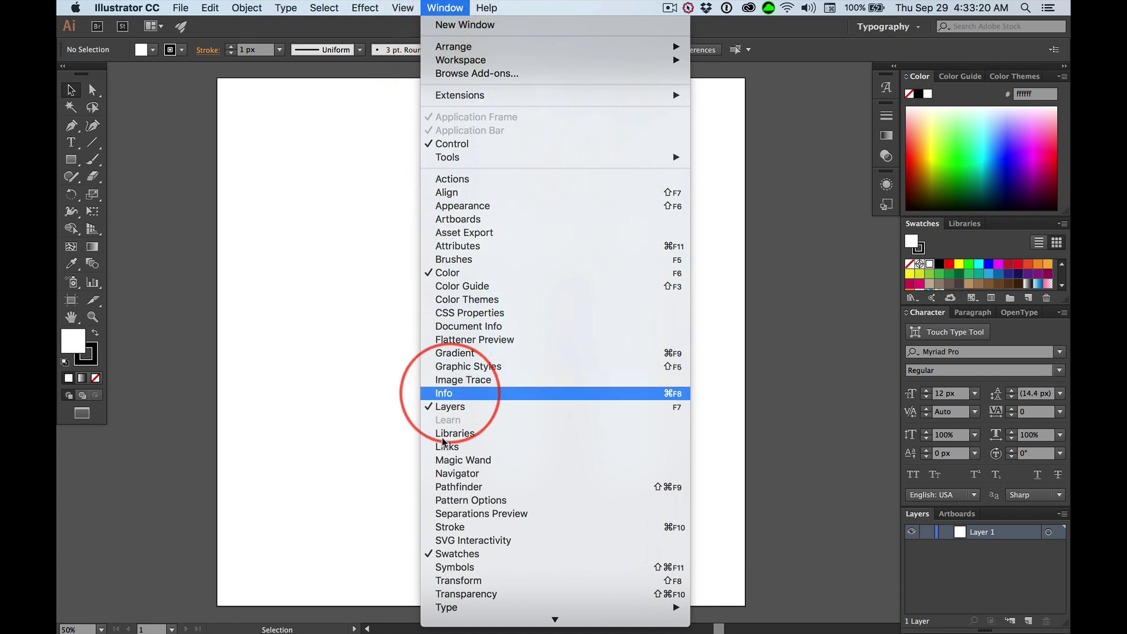
click(443, 567)
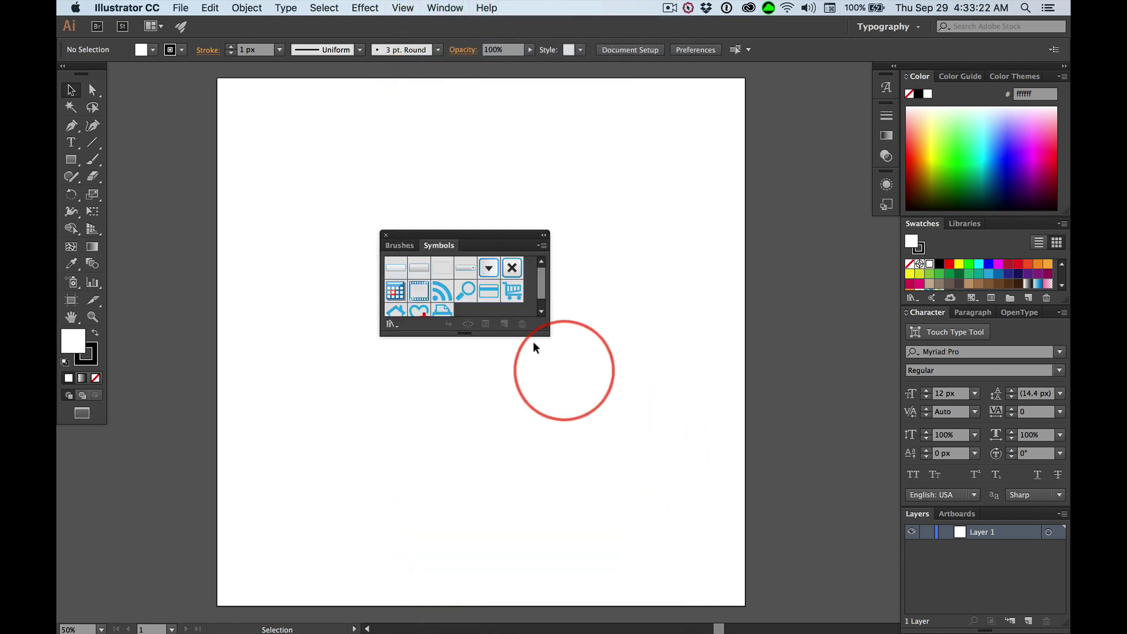
click(400, 246)
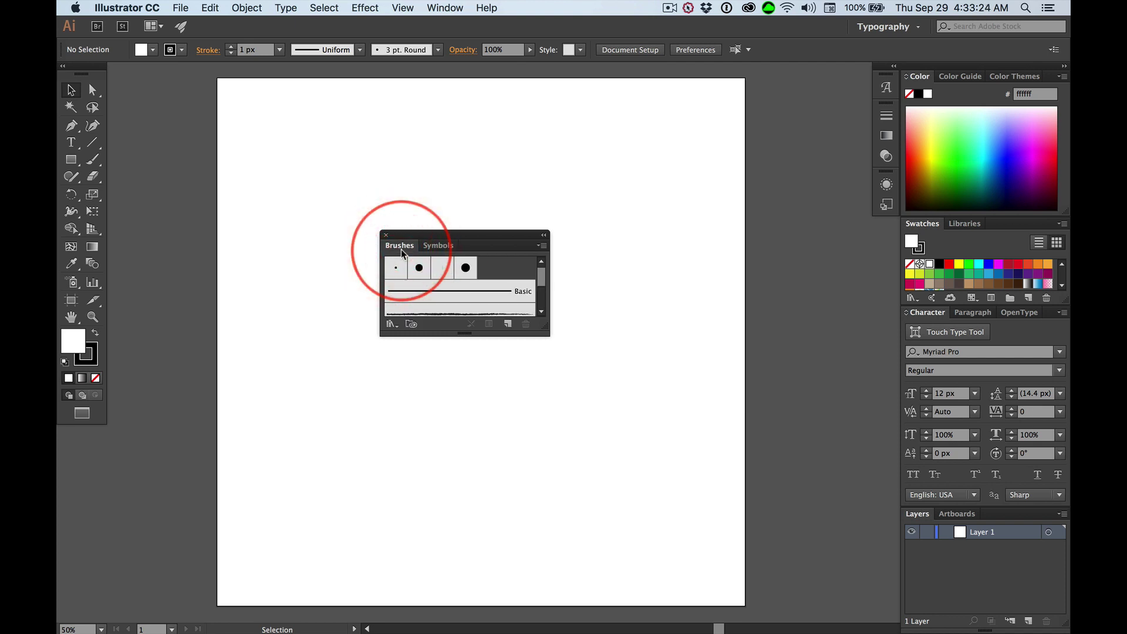
click(435, 246)
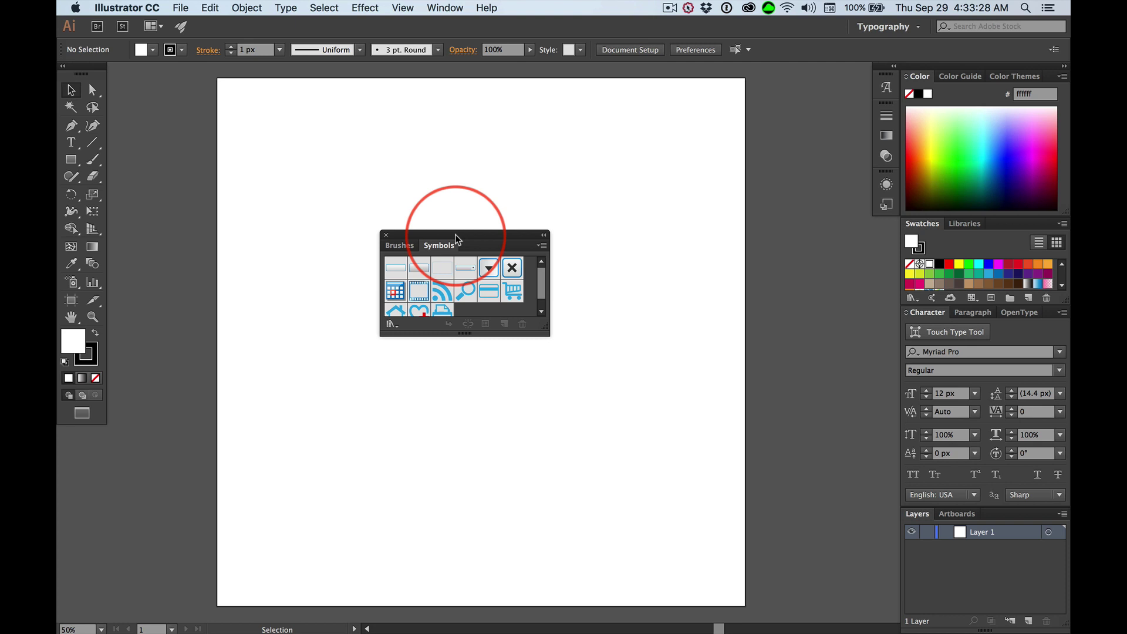
mouse_move(464, 240)
mouse_down()
mouse_move(490, 228)
mouse_move(428, 226)
mouse_move(716, 167)
mouse_move(773, 141)
mouse_move(869, 122)
mouse_move(865, 134)
mouse_move(891, 136)
mouse_move(945, 178)
mouse_move(960, 212)
mouse_move(933, 226)
mouse_move(888, 223)
mouse_move(861, 182)
mouse_move(865, 131)
mouse_up()
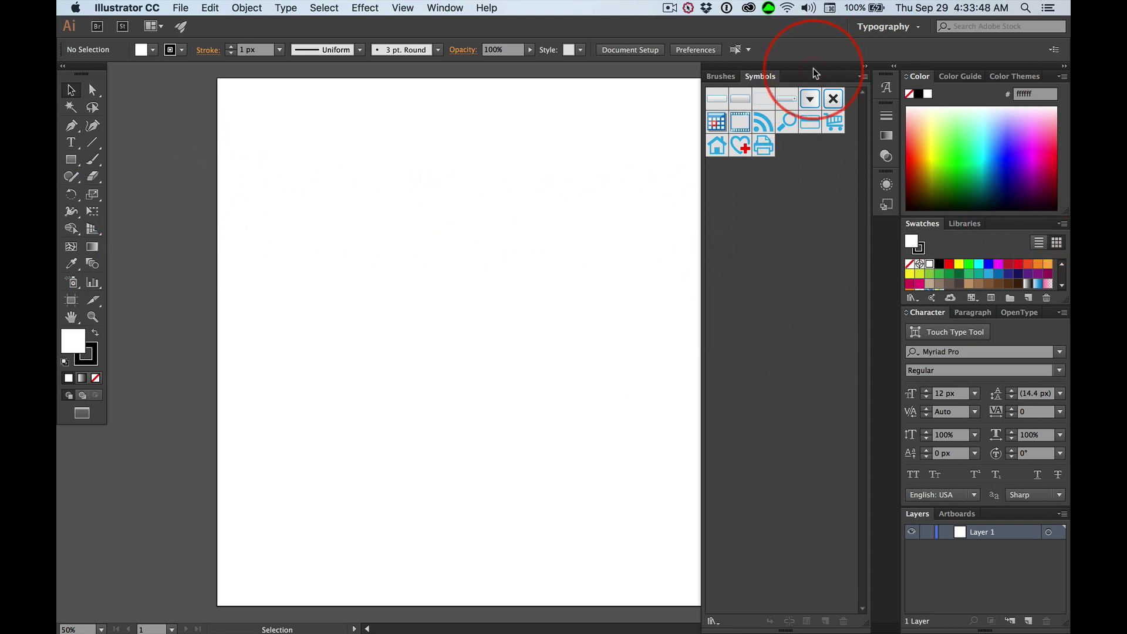
Pull the Brushes/Symbols group out of the dock and redock it as icons
mouse_move(812, 69)
mouse_down()
mouse_move(514, 96)
mouse_move(687, 59)
mouse_move(1068, 85)
mouse_move(772, 116)
mouse_move(840, 100)
mouse_move(1029, 97)
mouse_move(1045, 64)
mouse_move(1068, 110)
mouse_up()
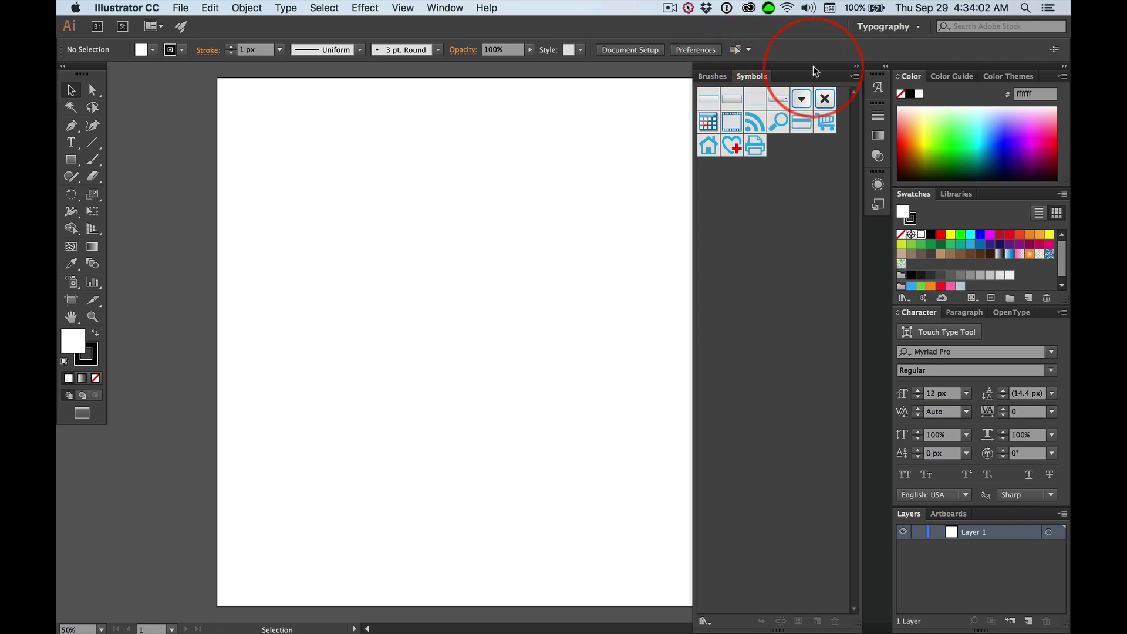
drag(819, 76, 571, 106)
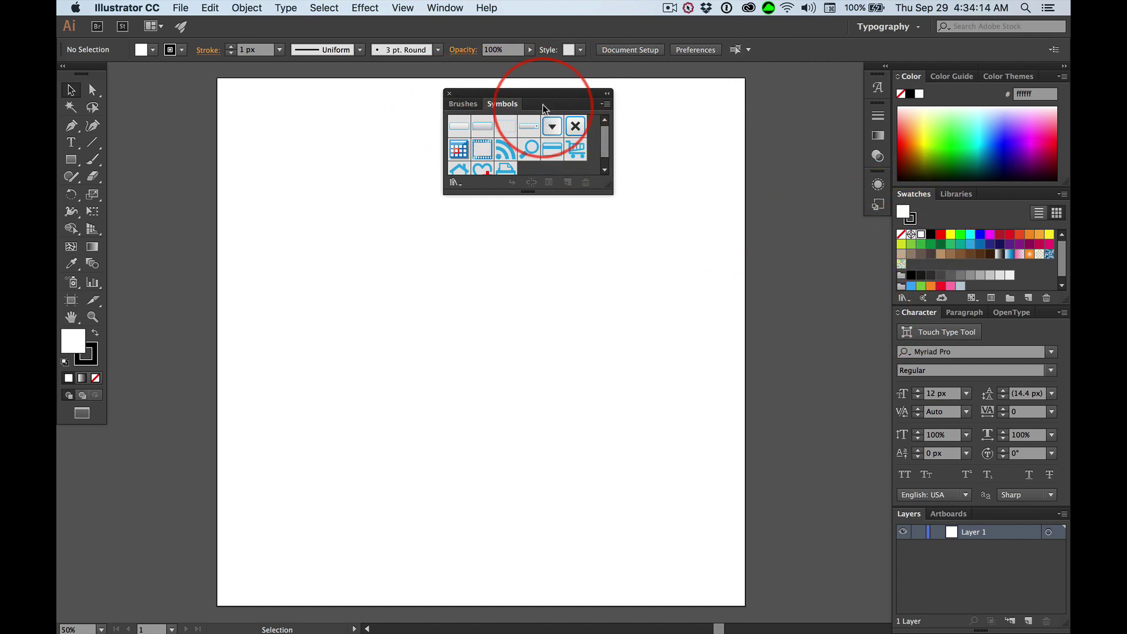
mouse_move(541, 104)
mouse_down()
mouse_move(713, 231)
mouse_move(909, 265)
mouse_move(883, 228)
mouse_up()
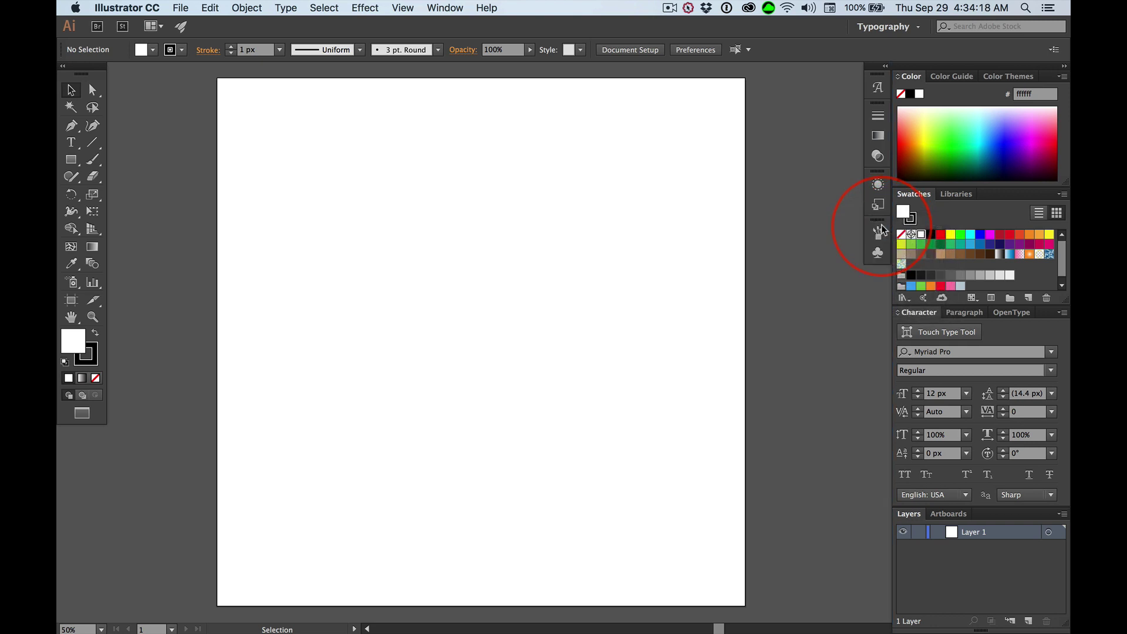
Check that the docked Brushes and Symbols icons expand and collapse
click(878, 235)
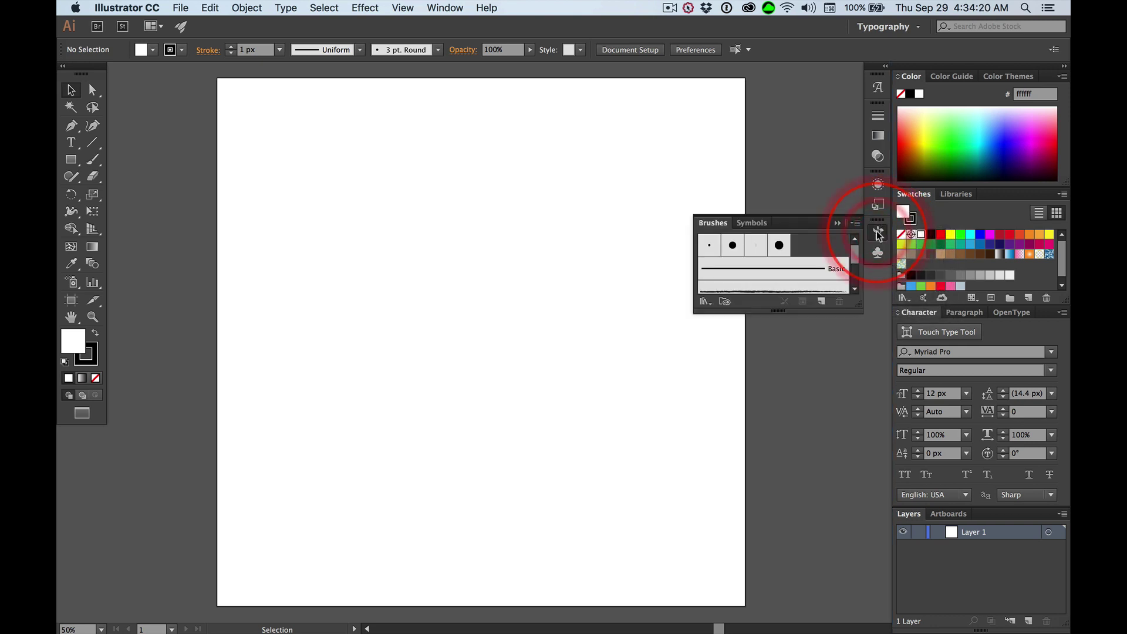
click(878, 234)
click(878, 254)
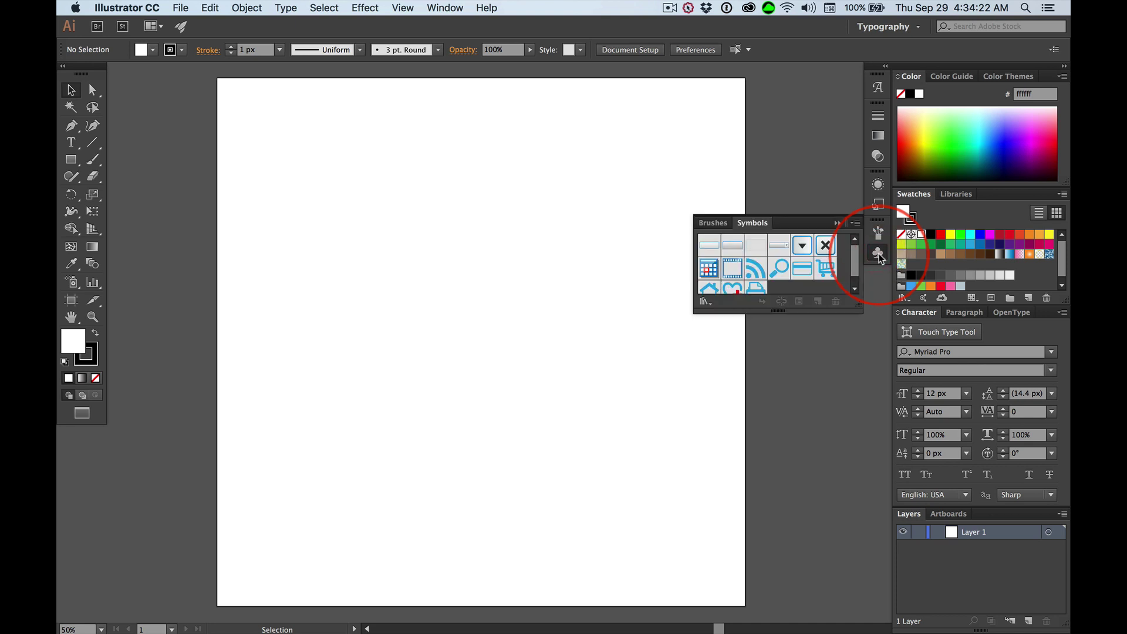
click(878, 253)
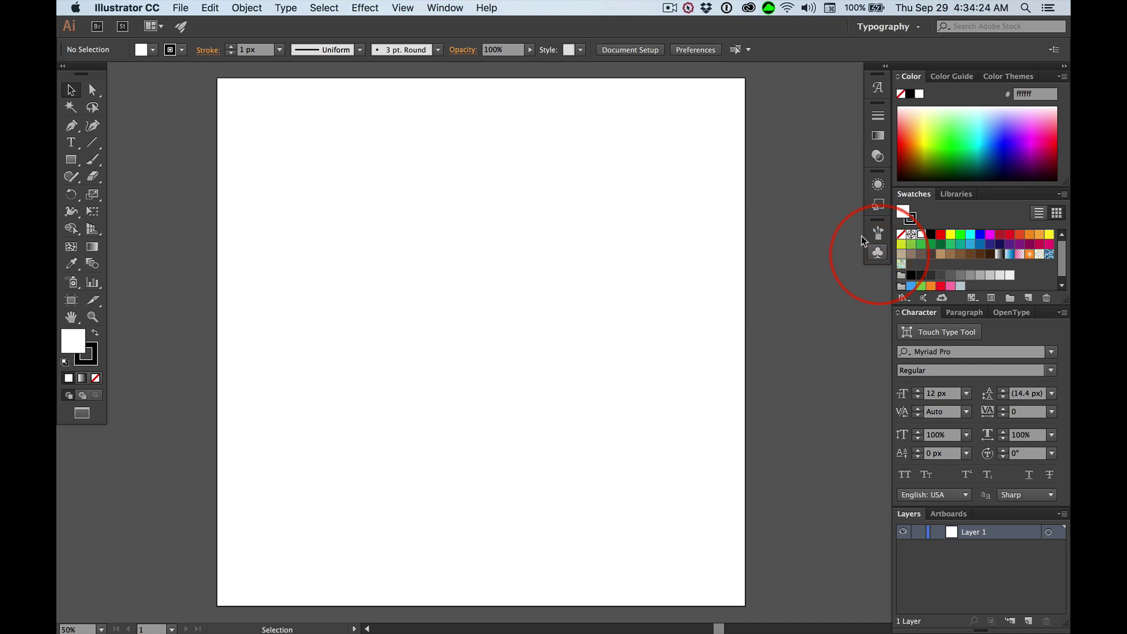
Open Window > Transform and dock the Transform, Align and Pathfinder group as icons
click(449, 8)
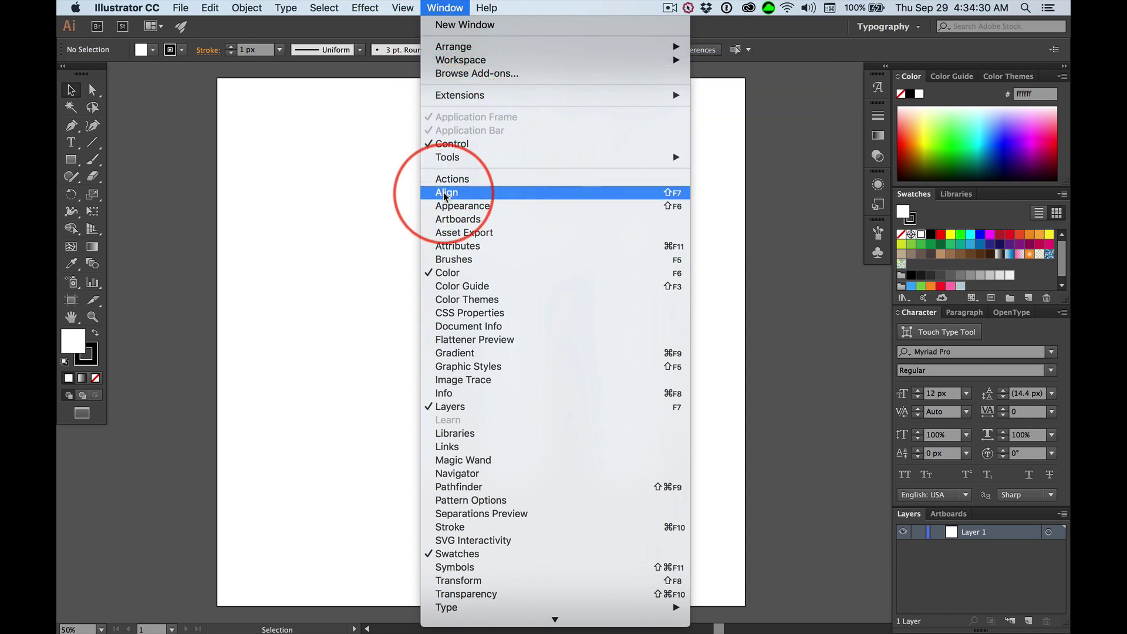
click(459, 581)
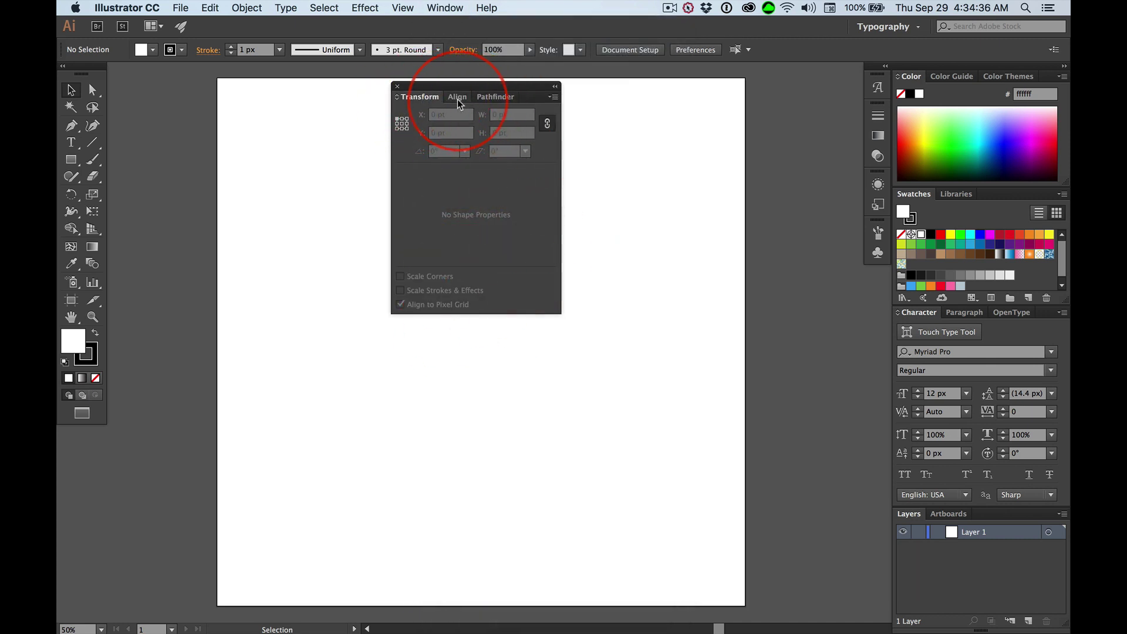
click(457, 98)
click(498, 96)
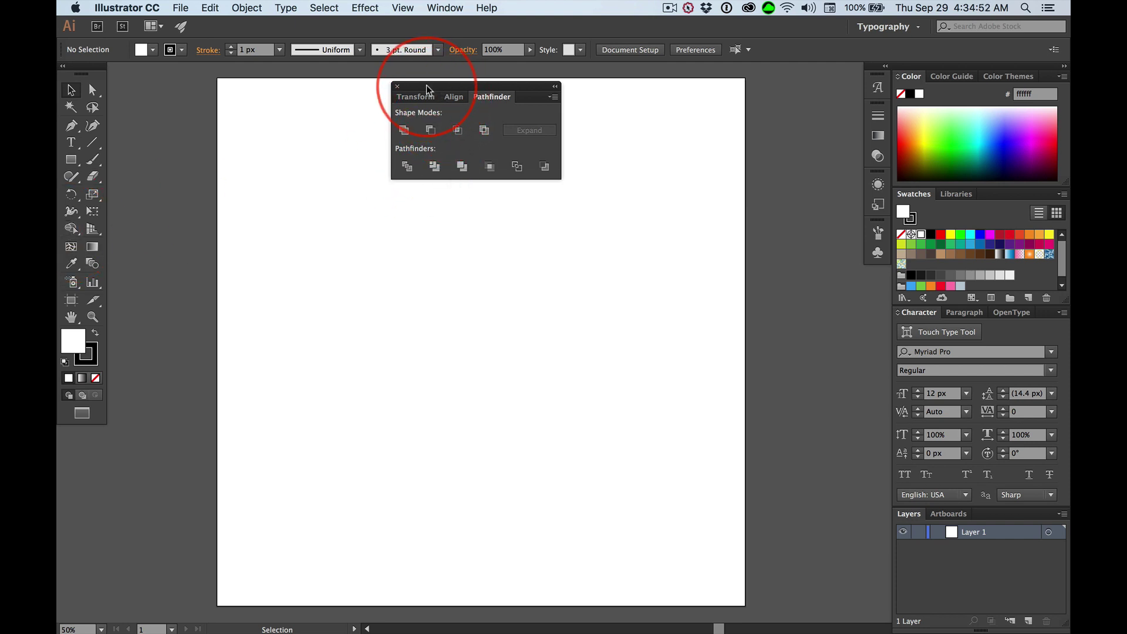
drag(426, 86, 875, 277)
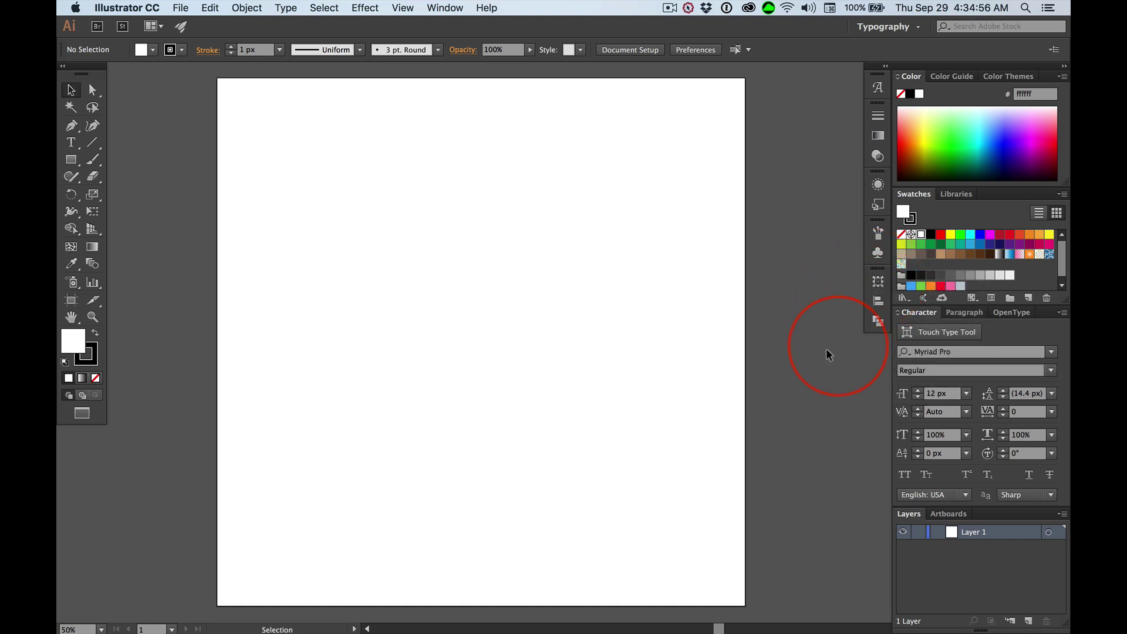
Test the Transform, Align and Pathfinder icons, then shorten the Color and Swatches panels
click(877, 282)
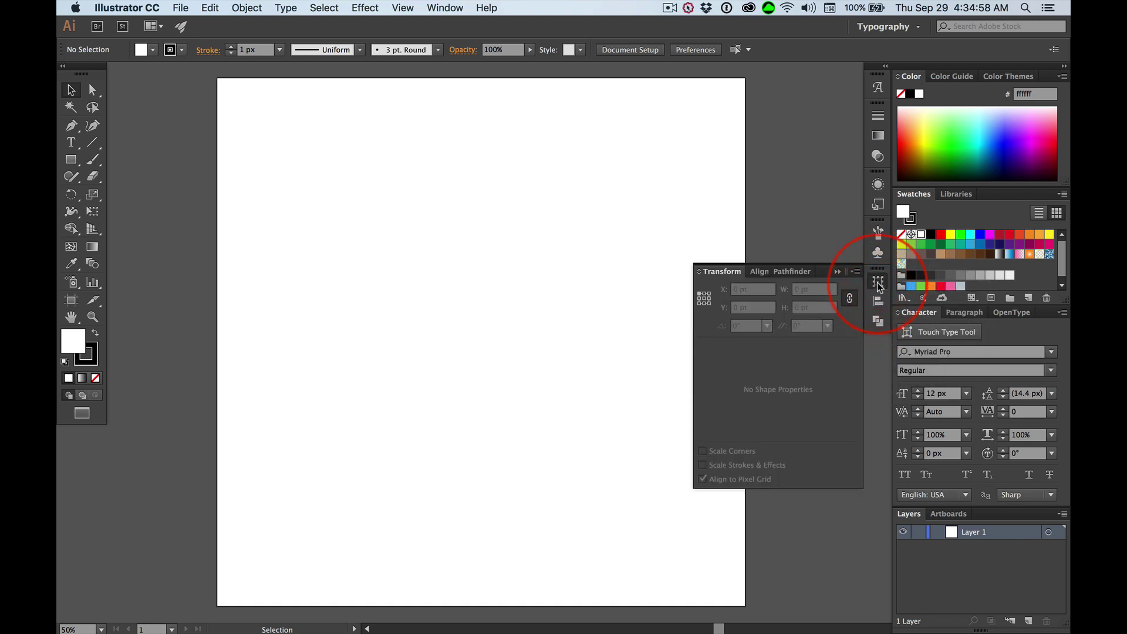
click(878, 284)
click(878, 304)
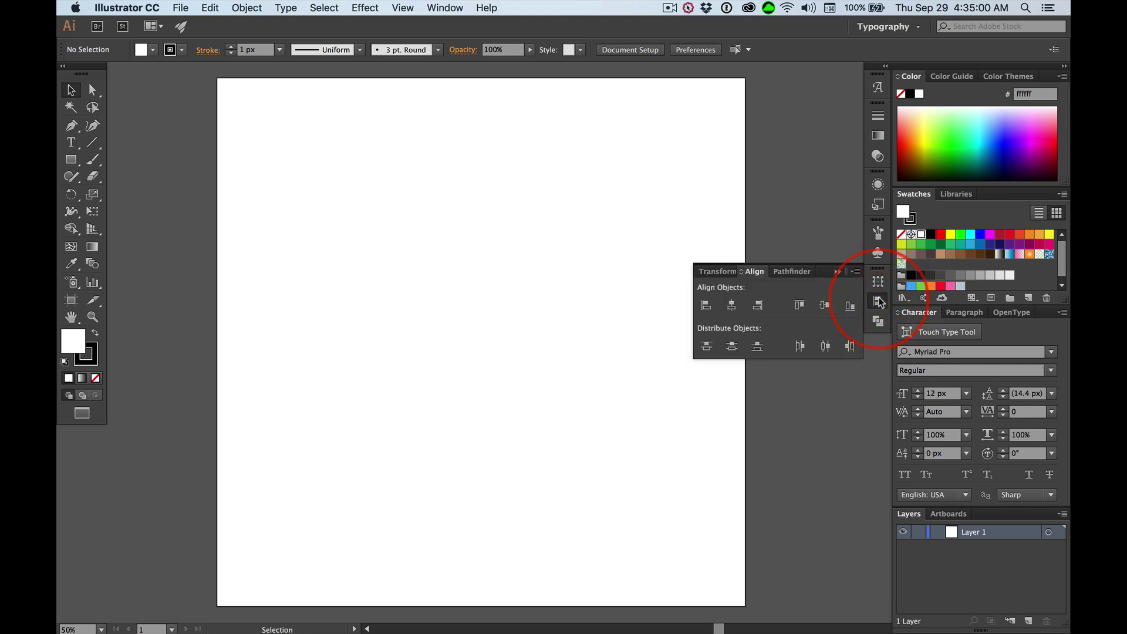
click(879, 302)
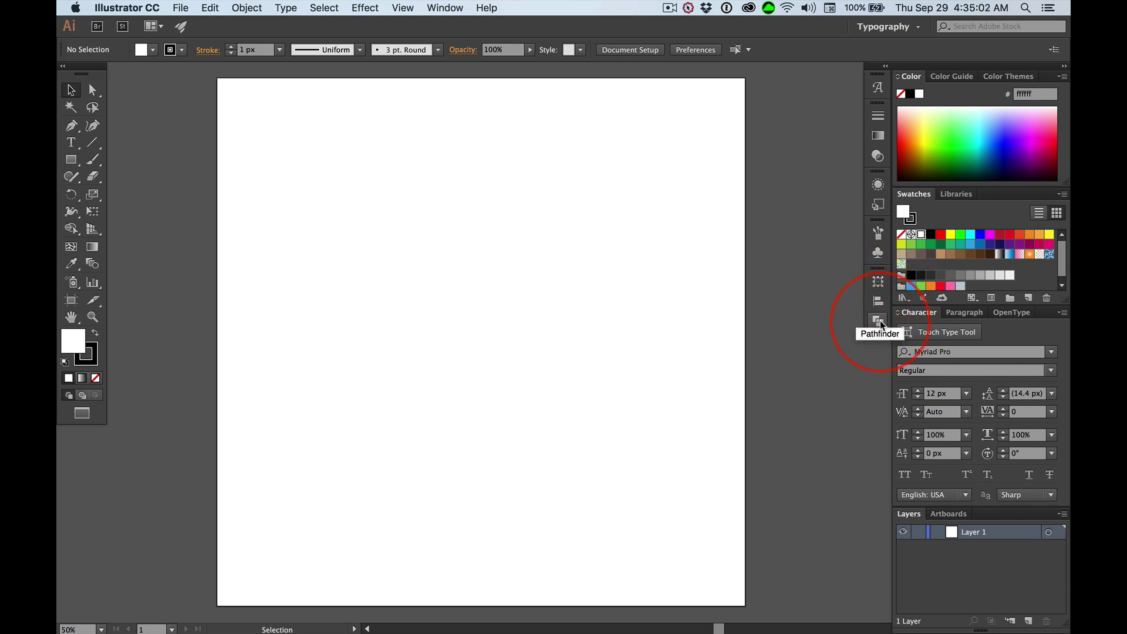
click(877, 320)
click(878, 320)
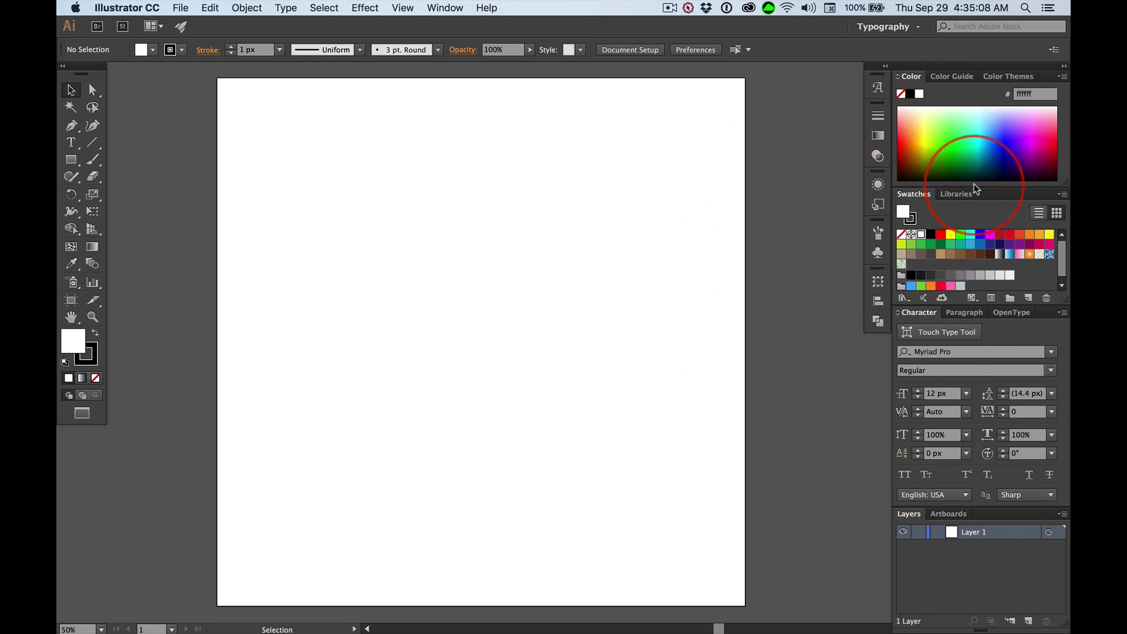
drag(973, 185, 973, 157)
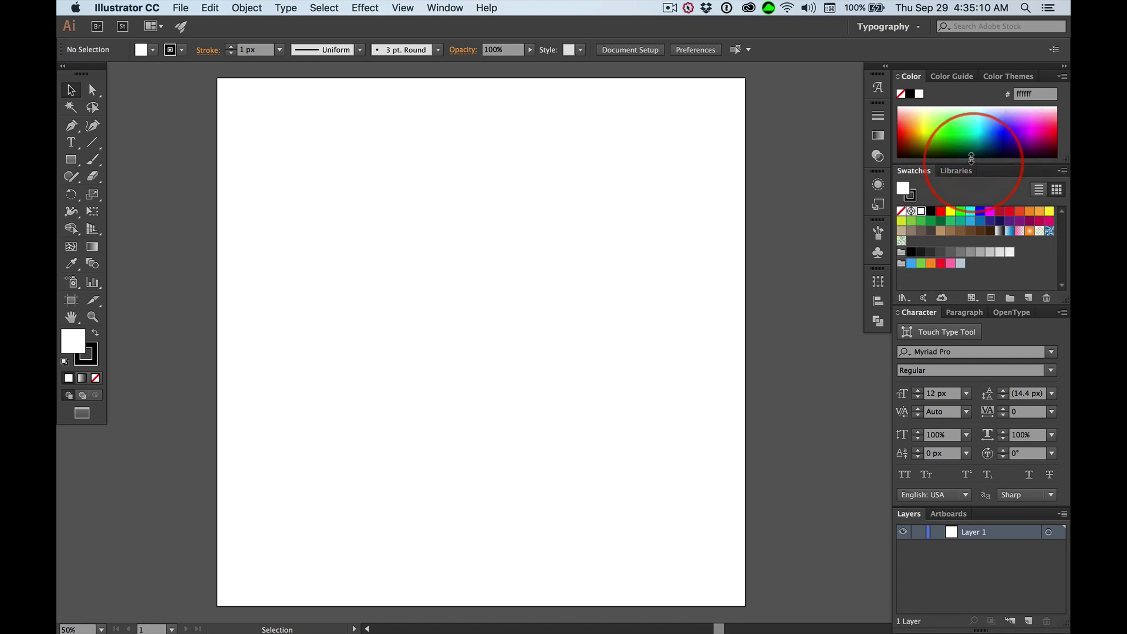
mouse_move(975, 304)
mouse_down()
mouse_move(975, 269)
mouse_move(975, 286)
mouse_up()
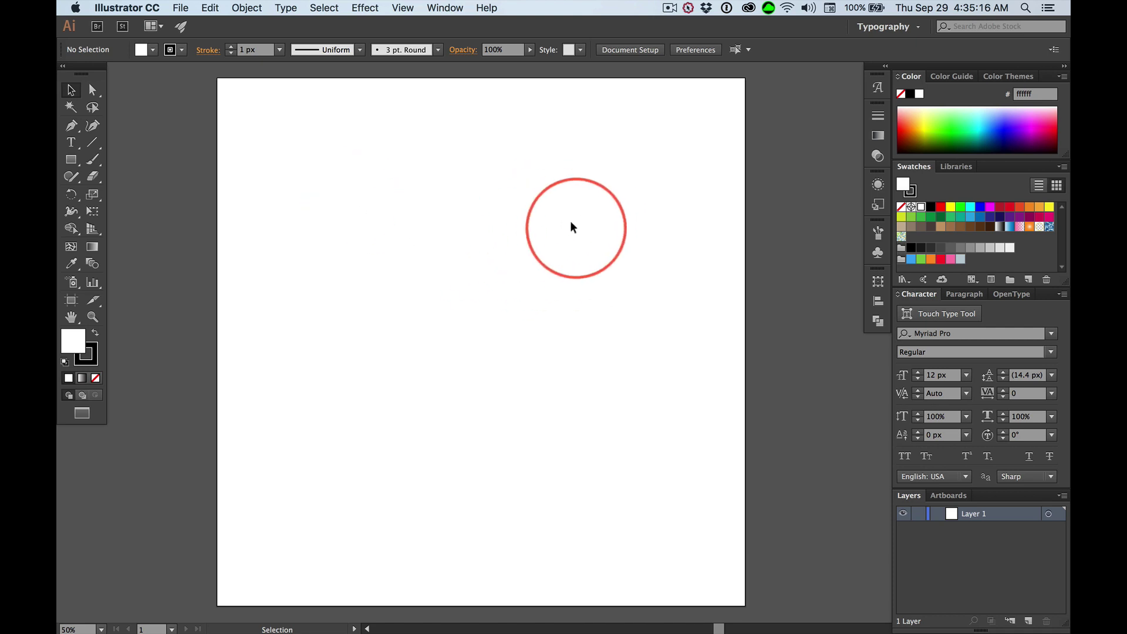
Save the current panel layout as a new workspace named 'skoSpace'
click(903, 29)
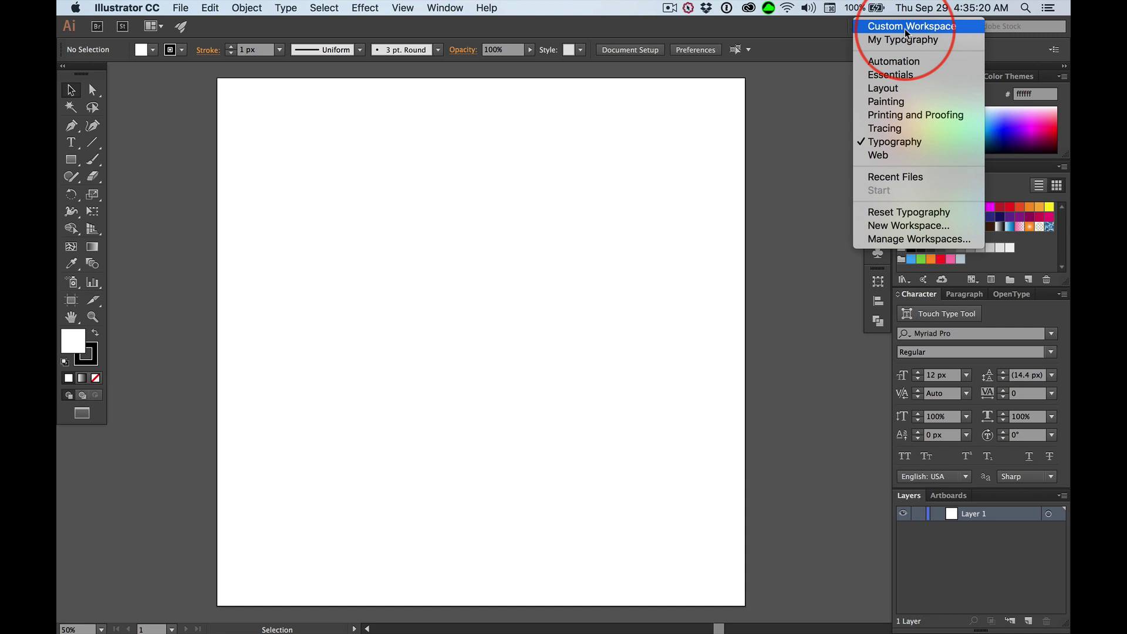
click(923, 229)
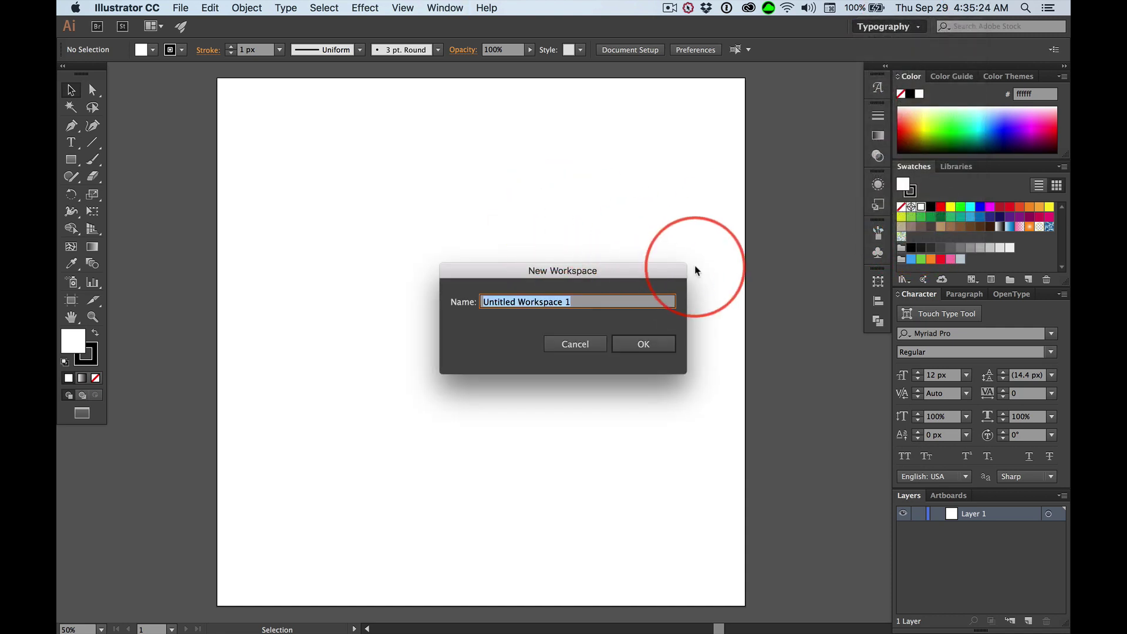
text(skoSpace)
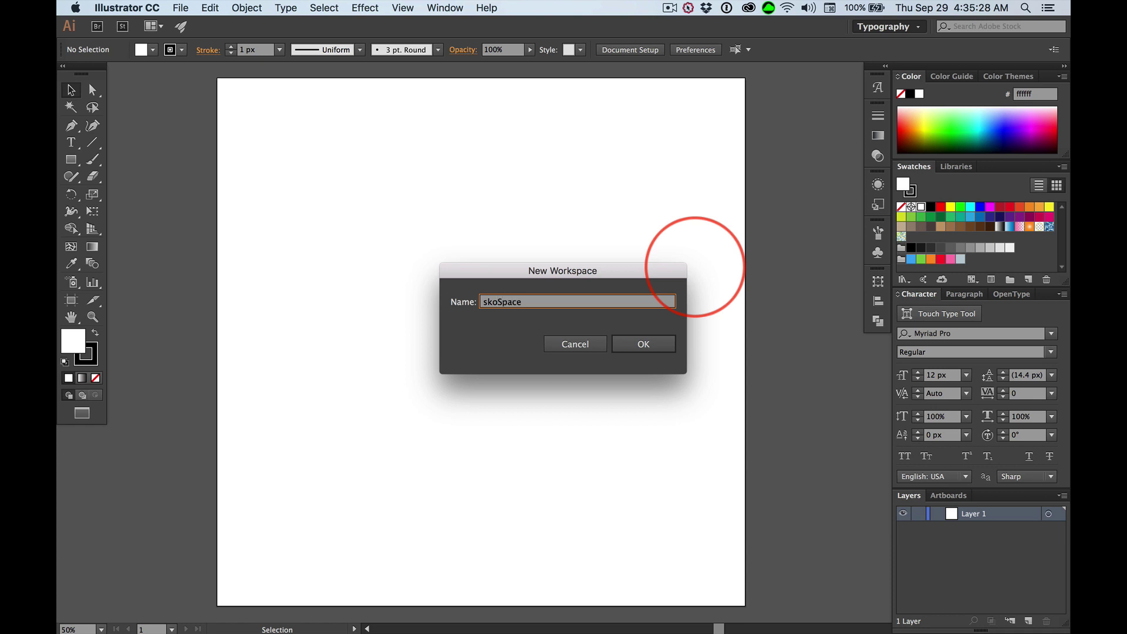
click(643, 344)
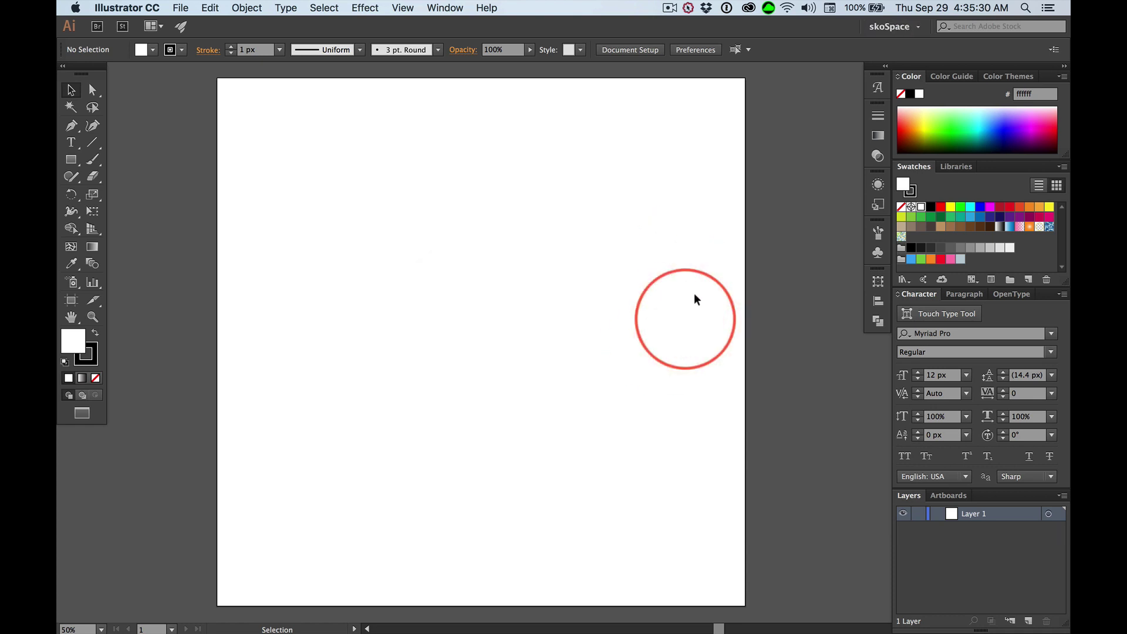
click(885, 28)
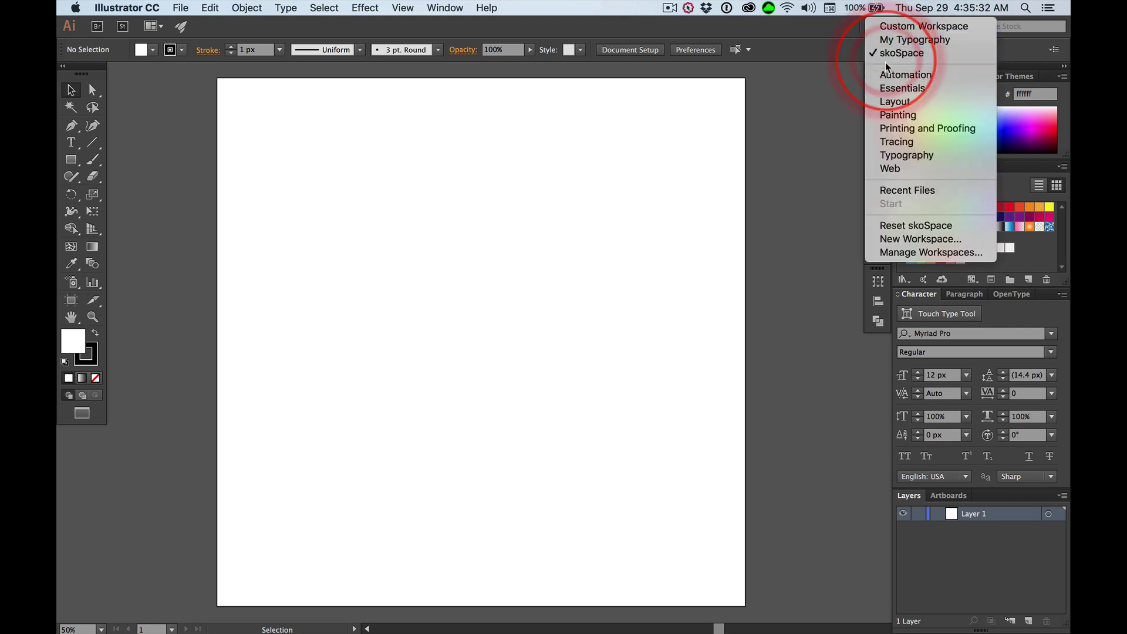
click(898, 88)
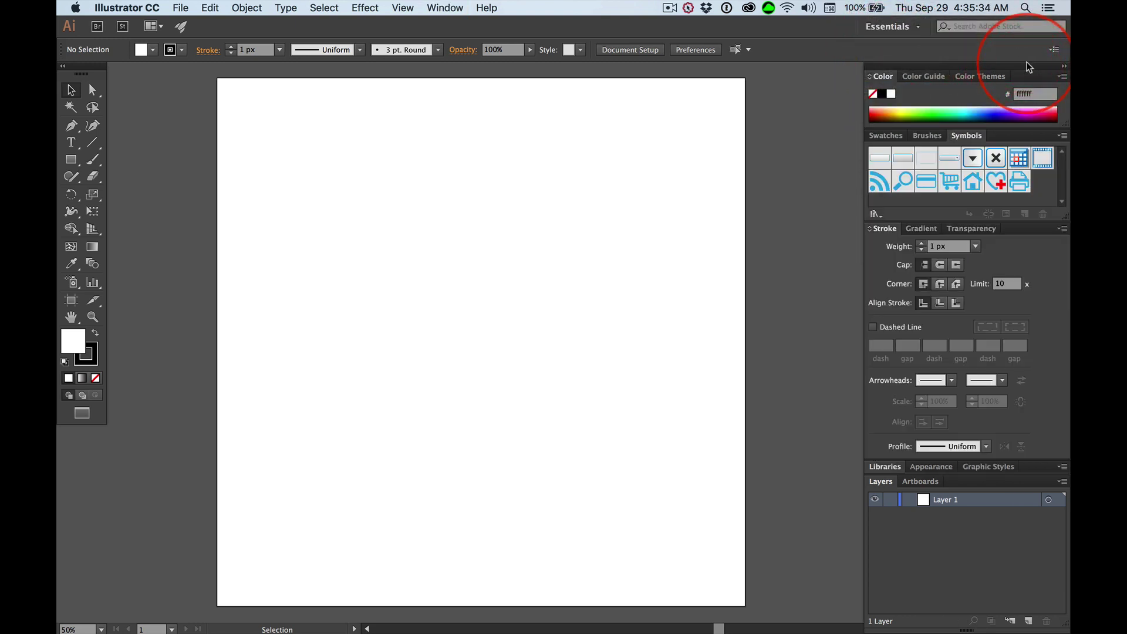
click(889, 27)
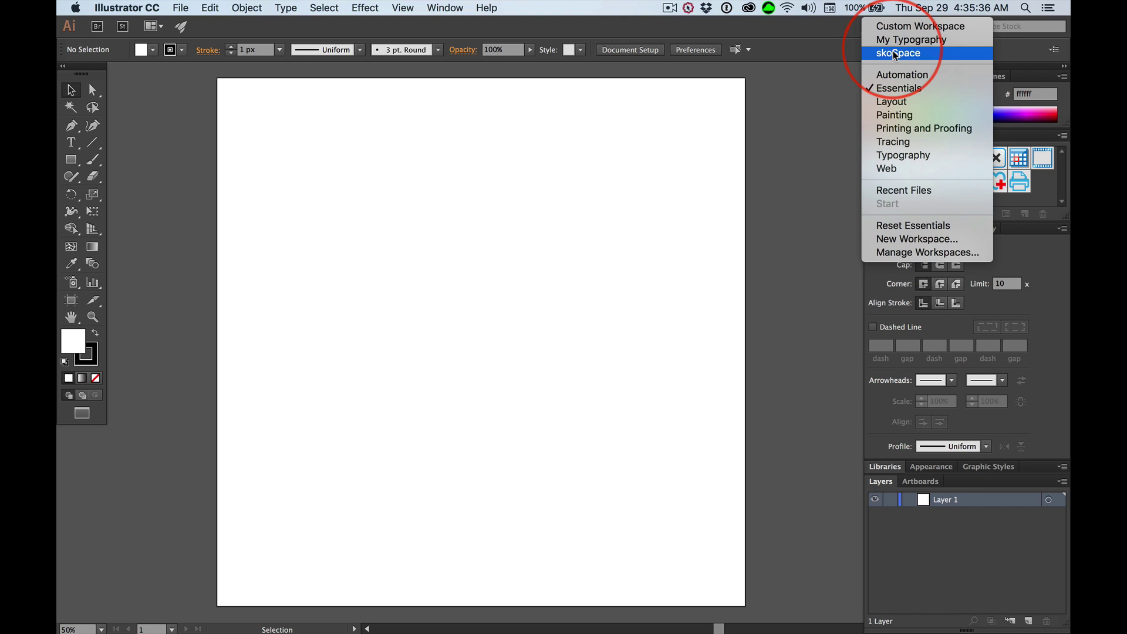
click(900, 52)
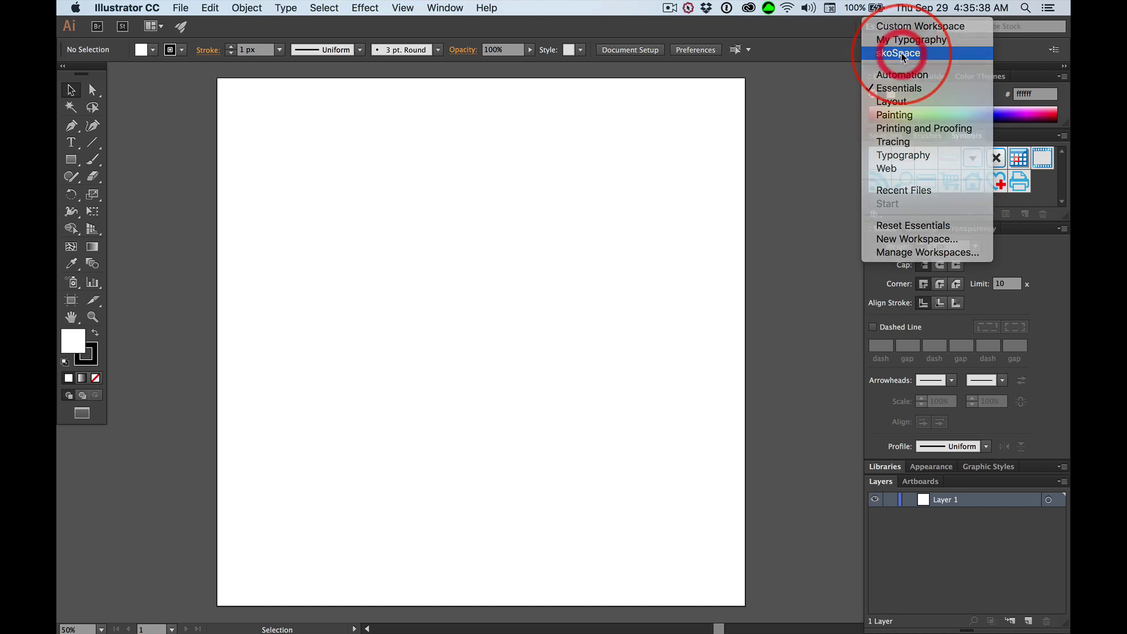